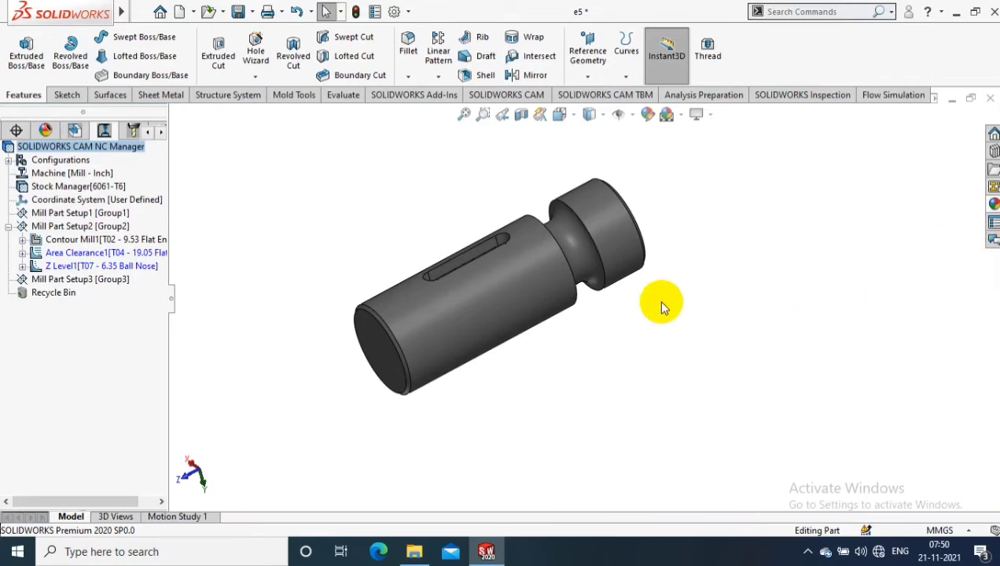
# Launch SOLIDWORKS Costing for the shaft from the Evaluate tab's overflow tools.
pyautogui.click(352, 94)
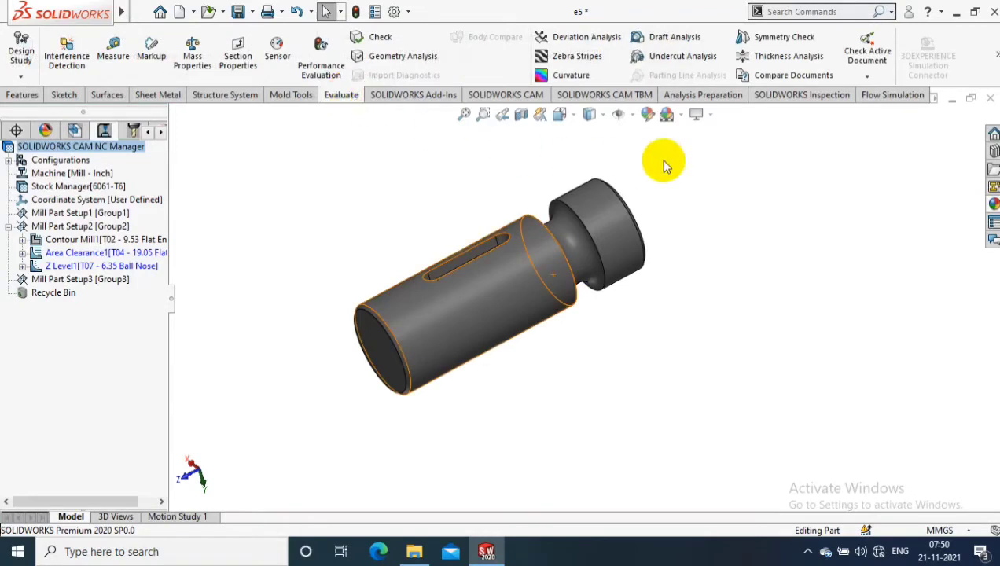
pyautogui.click(996, 55)
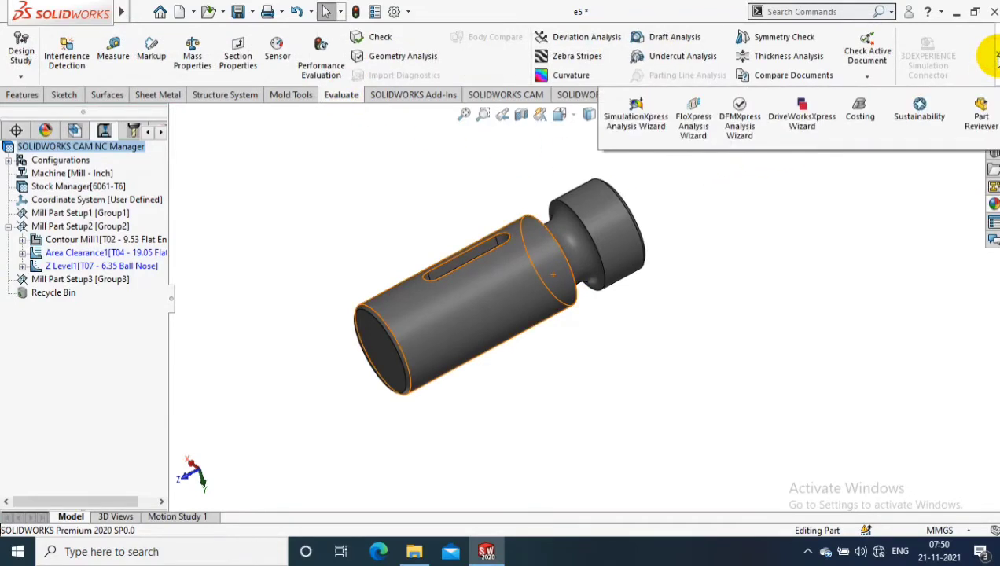
pyautogui.click(865, 122)
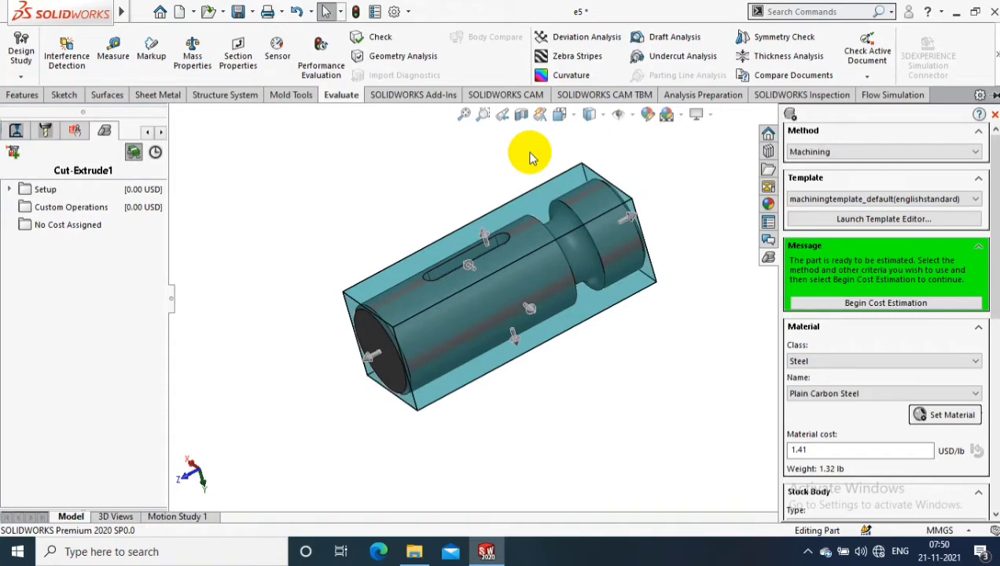
# Review the Costing method options and keep Machining as the method.
pyautogui.click(837, 154)
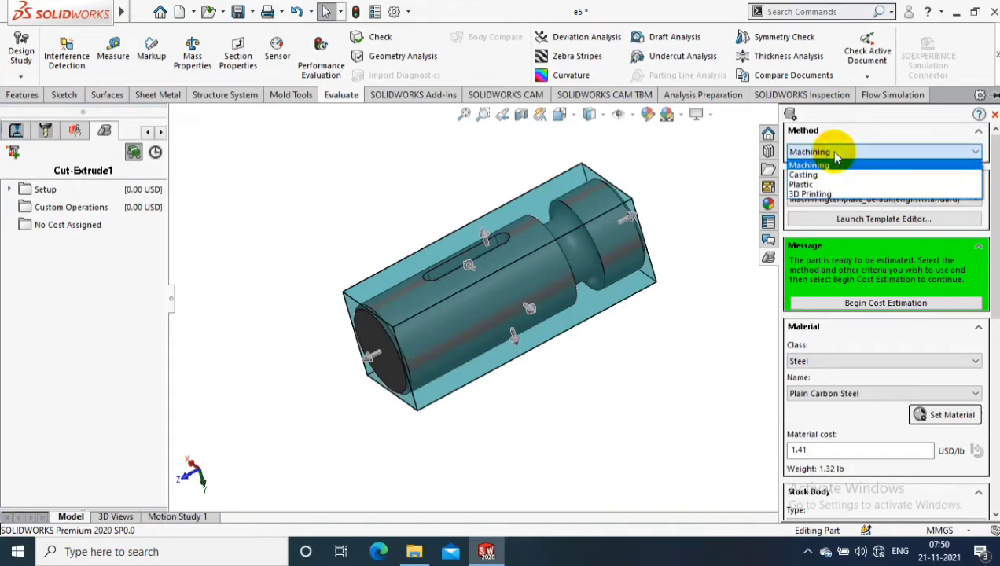
pyautogui.click(833, 154)
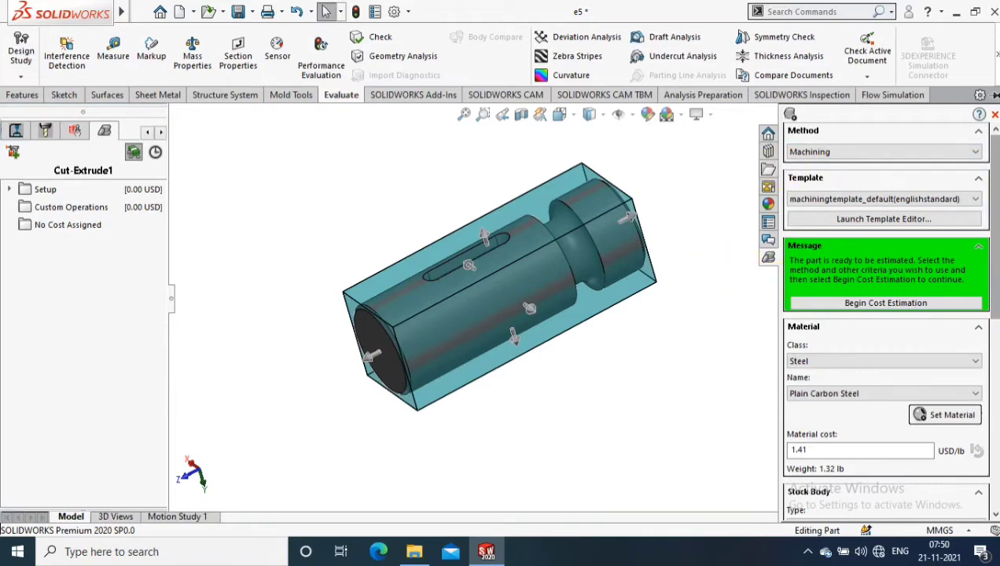
# Switch the material class to Copper Alloys and price the copper at 12.00 USD/lb.
pyautogui.scroll(-2, 933, 318)
pyautogui.click(841, 330)
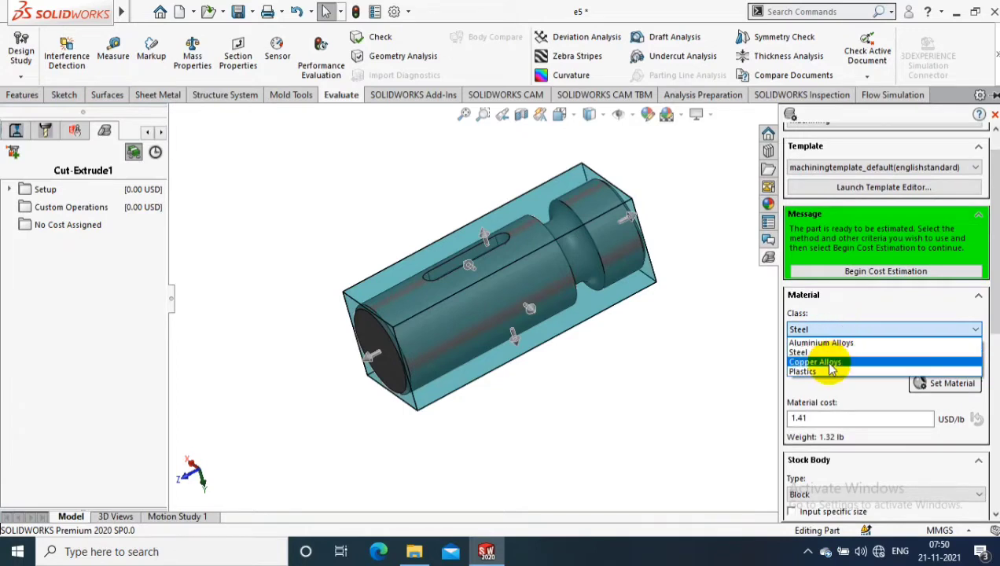
pyautogui.click(830, 363)
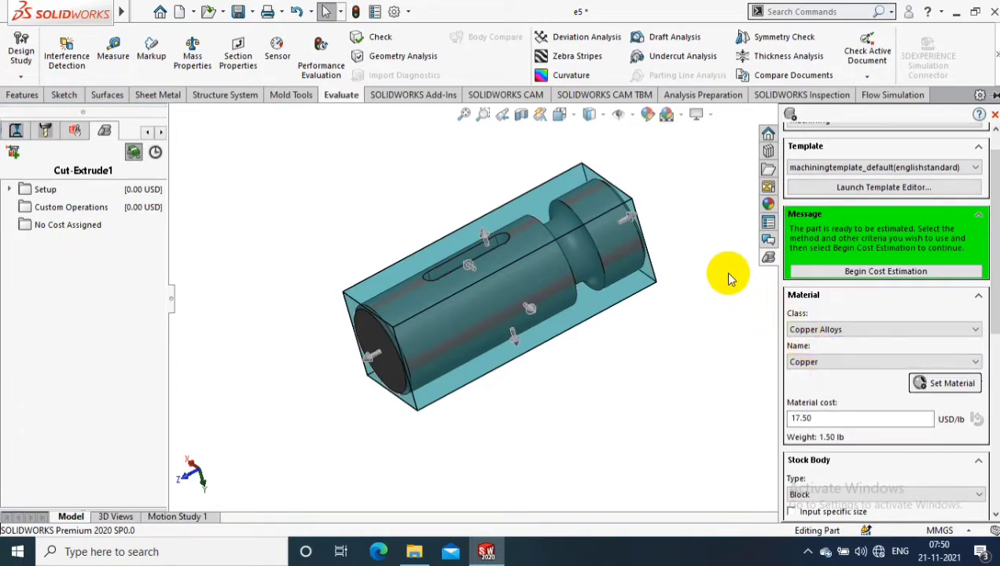
pyautogui.doubleClick(831, 419)
pyautogui.write('12')
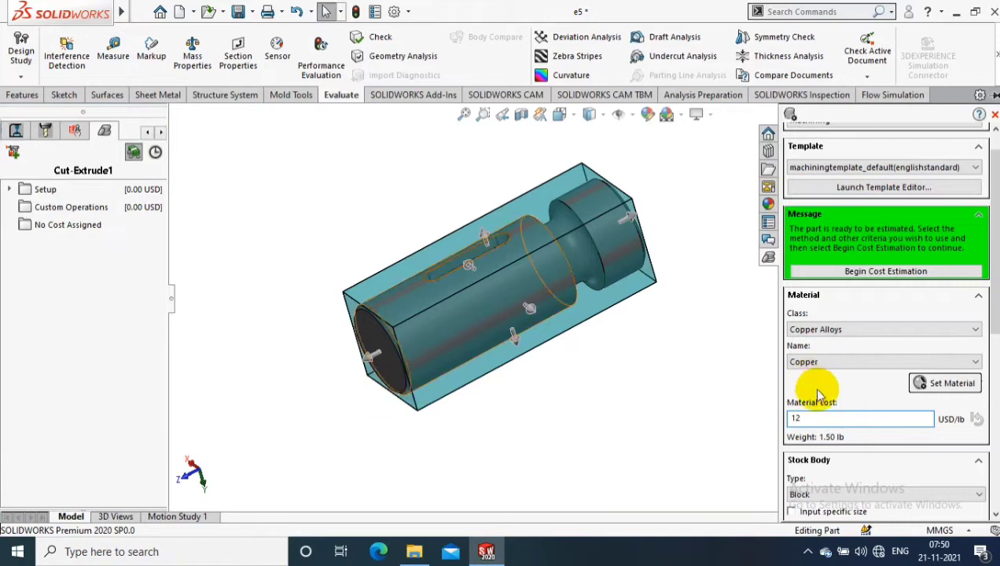
pyautogui.click(802, 427)
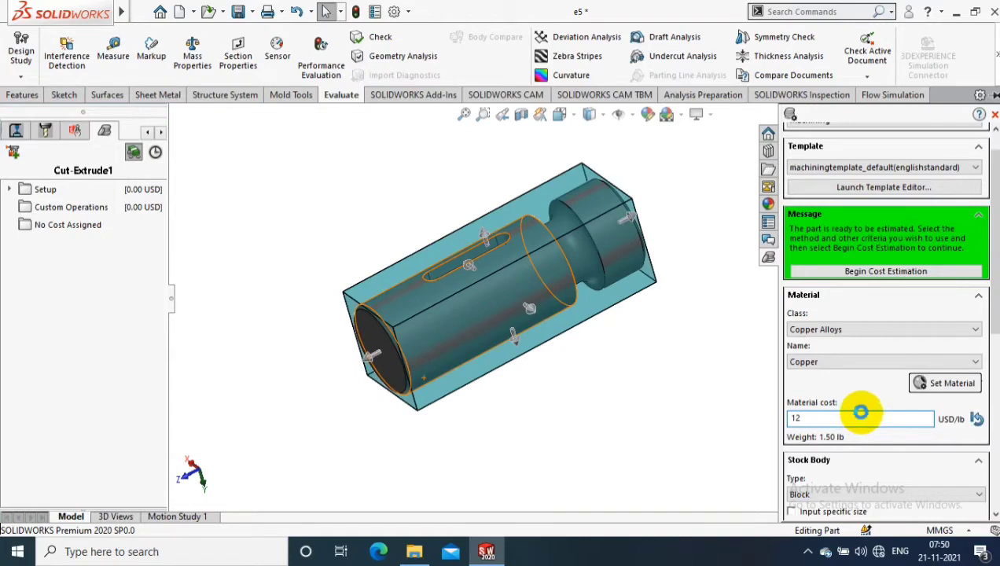
pyautogui.press('Return')
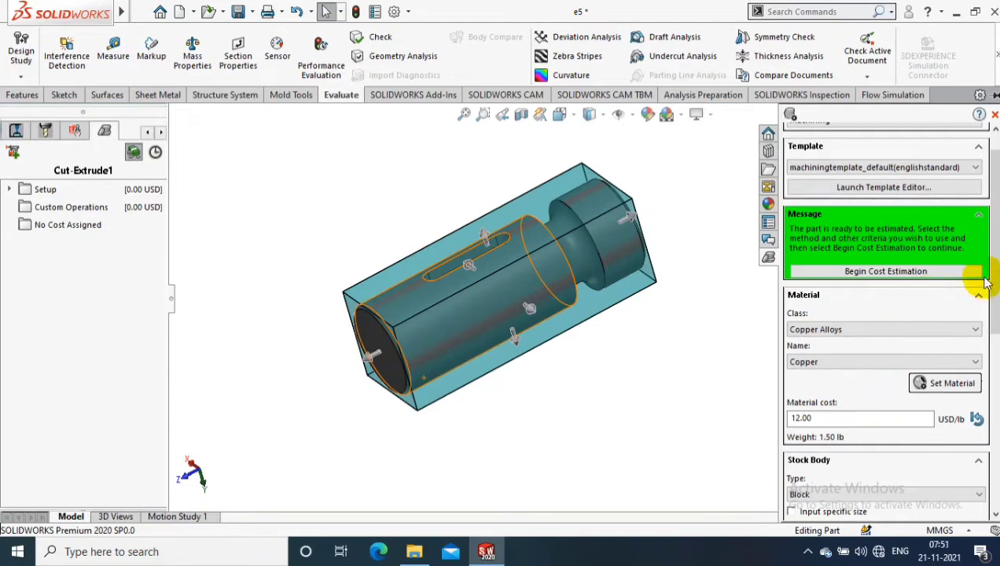
# Enter 250 total parts with a lot size of 50, and tick Shop Rate.
pyautogui.moveTo(994, 236); pyautogui.dragTo(994, 329)
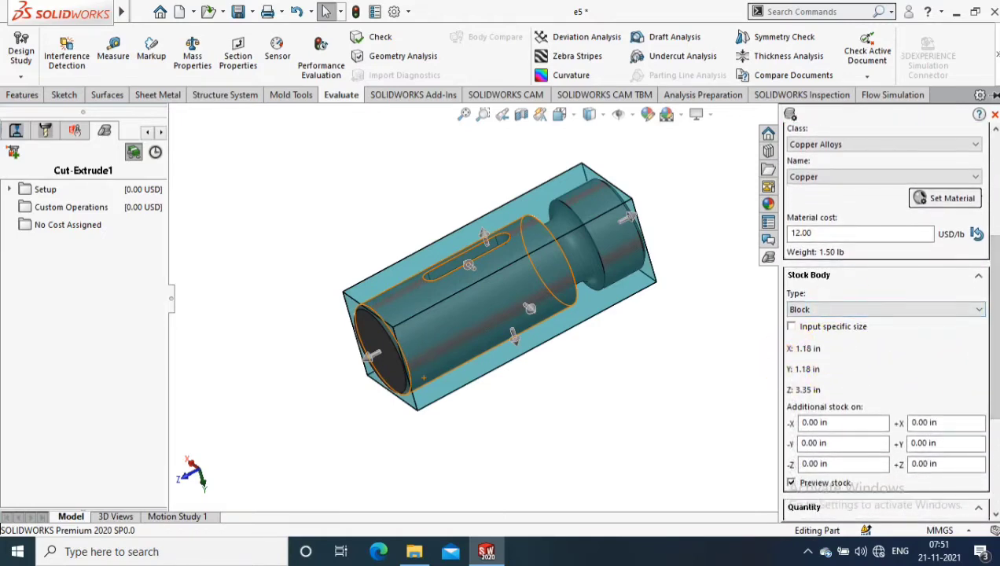
pyautogui.moveTo(993, 354); pyautogui.dragTo(994, 410)
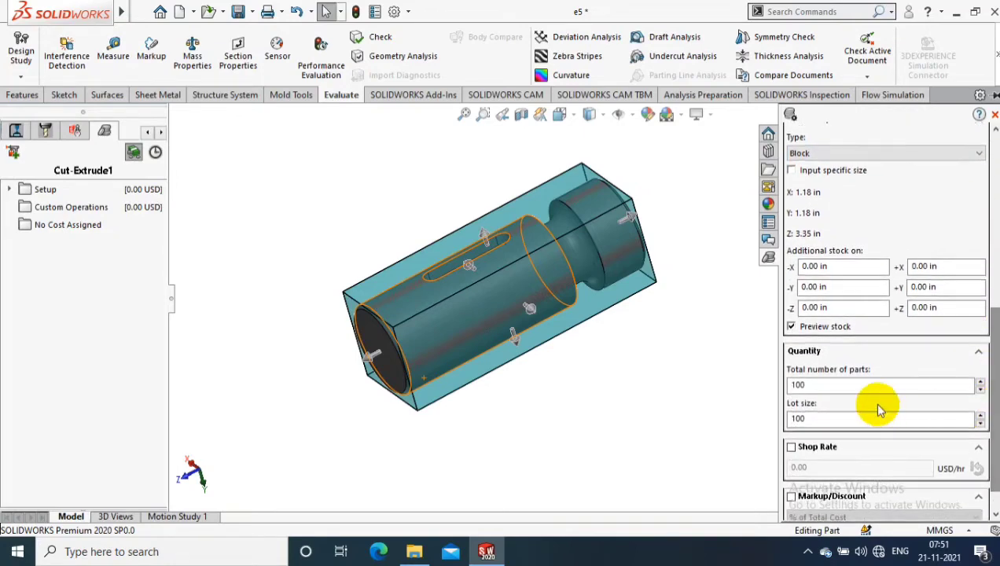
pyautogui.click(819, 385)
pyautogui.hotkey('ctrl', 'a')
pyautogui.write('250')
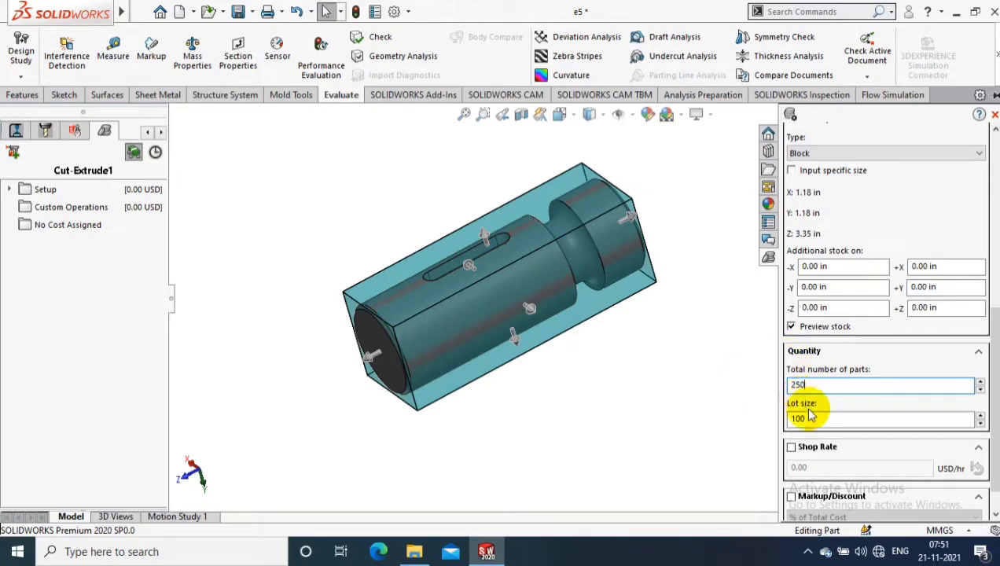
pyautogui.click(812, 417)
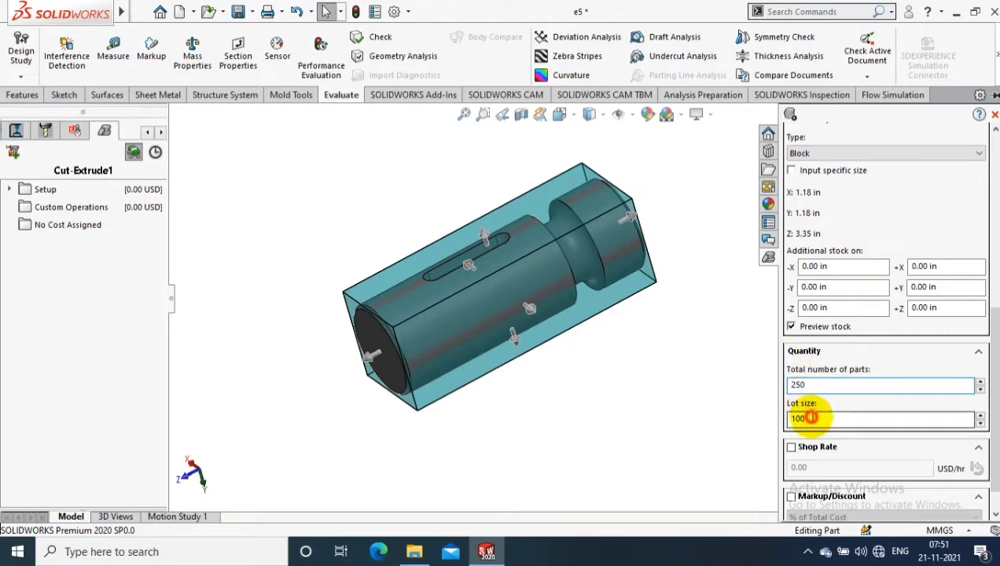
pyautogui.doubleClick(799, 420)
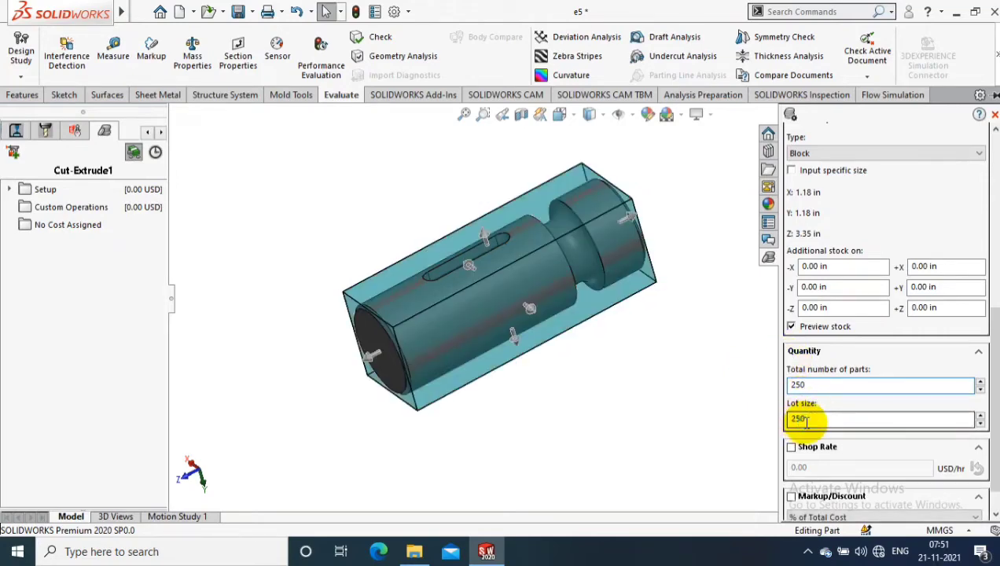
pyautogui.write('250')
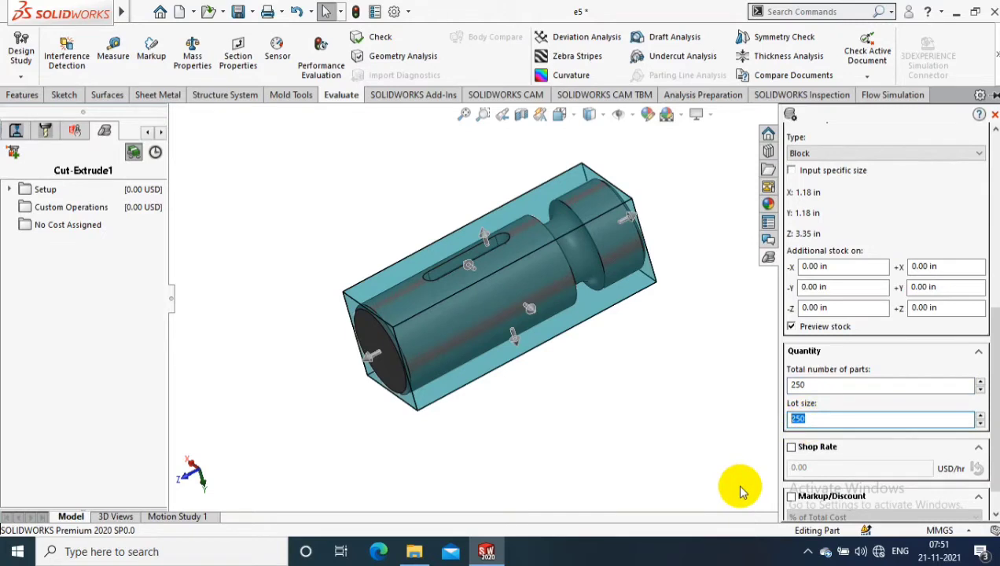
pyautogui.write('5')
pyautogui.click(973, 404)
pyautogui.scroll(-1, 994, 340)
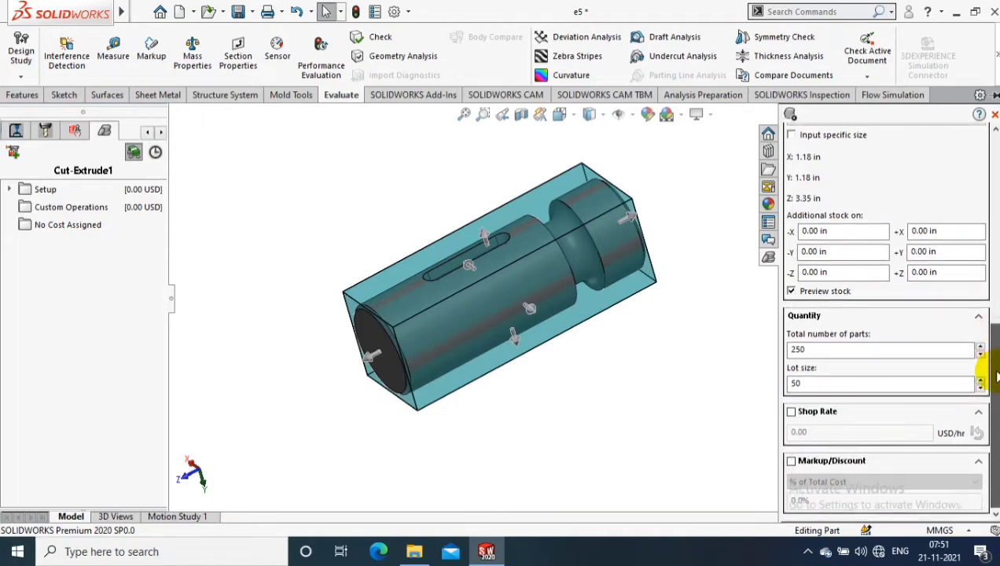
pyautogui.click(814, 431)
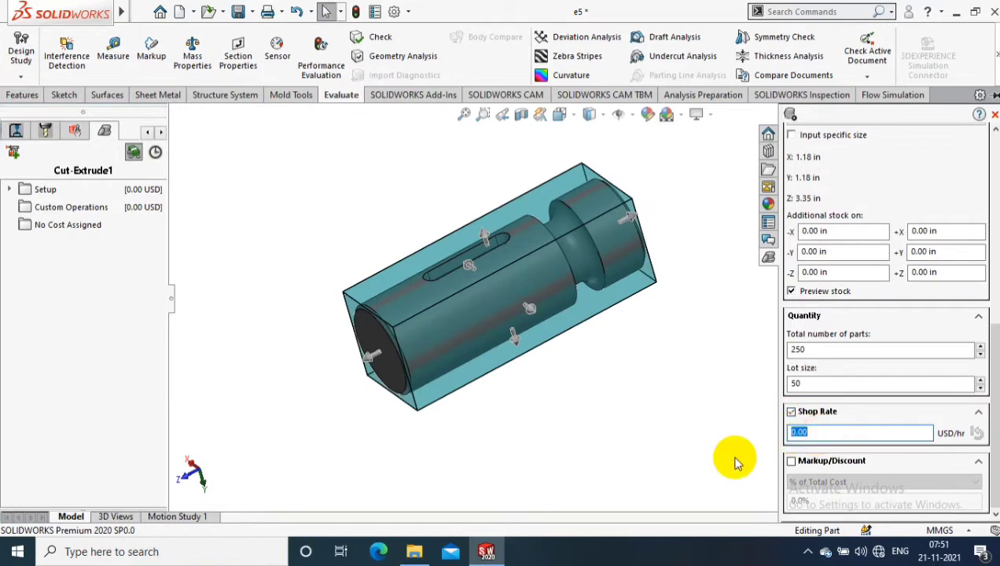
# Enter a 5.00 USD/hr shop rate and a 5.0% material-cost markup, giving 20.03 USD per part.
pyautogui.write('5')
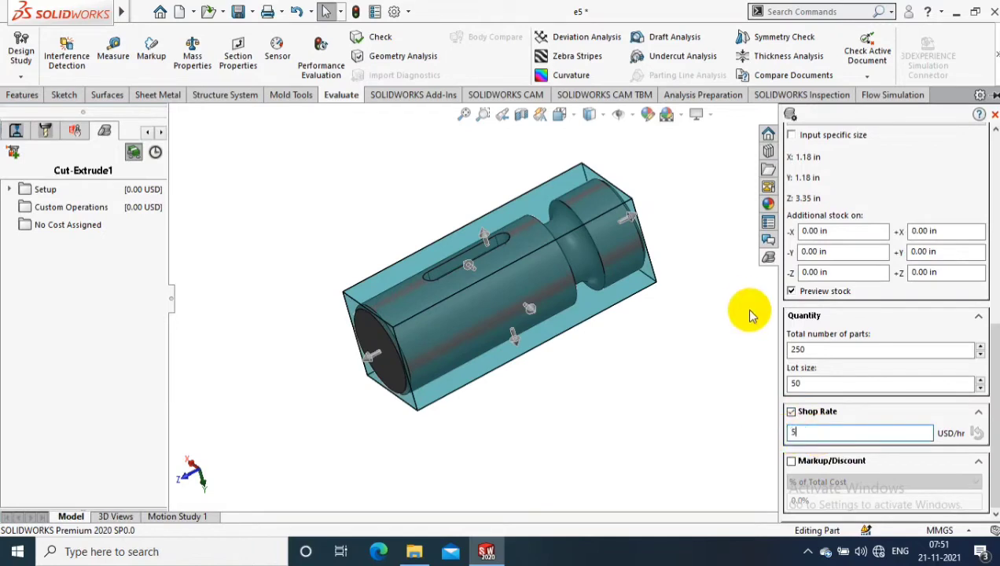
pyautogui.click(819, 425)
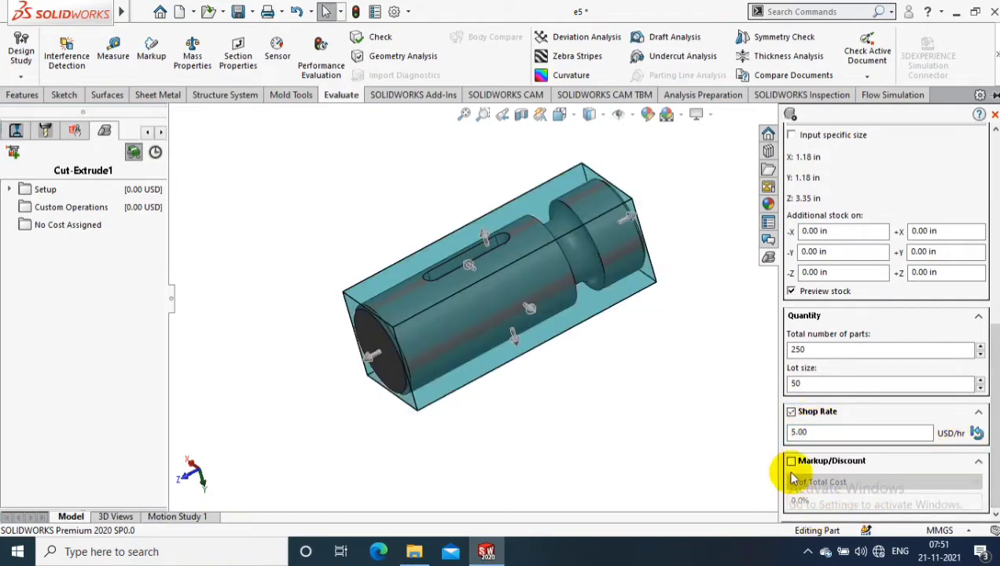
pyautogui.click(791, 460)
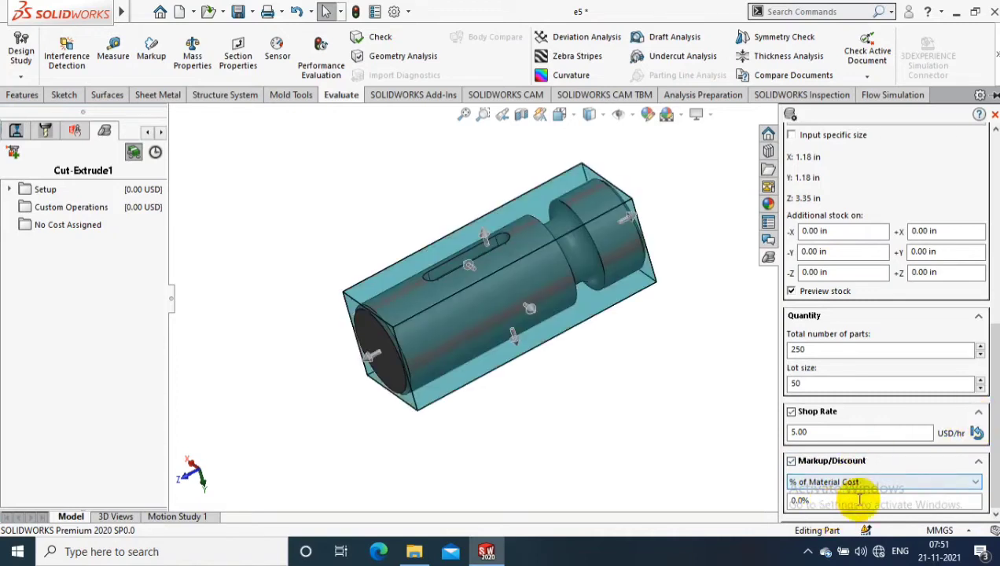
pyautogui.click(833, 504)
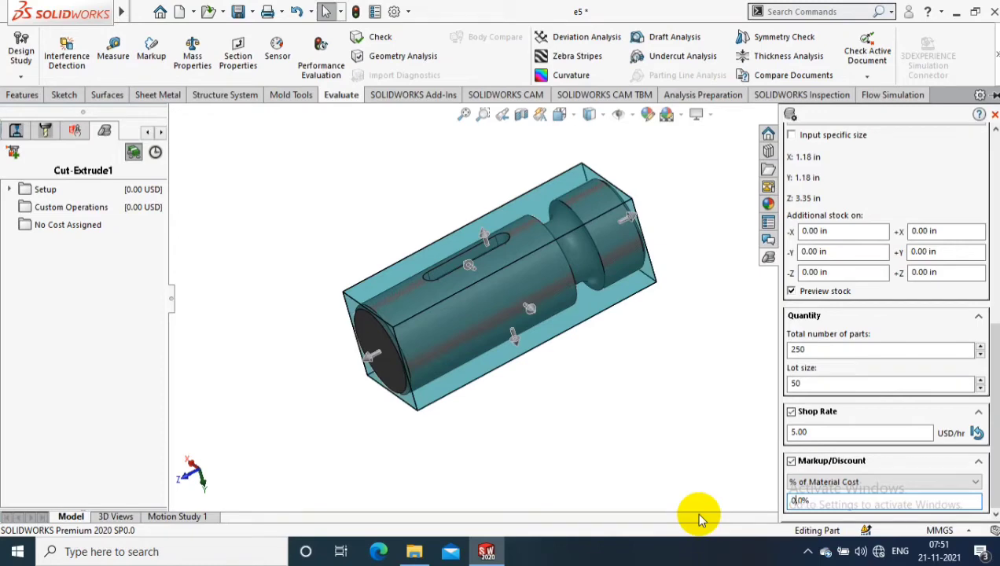
pyautogui.press('BackSpace')
pyautogui.write('5')
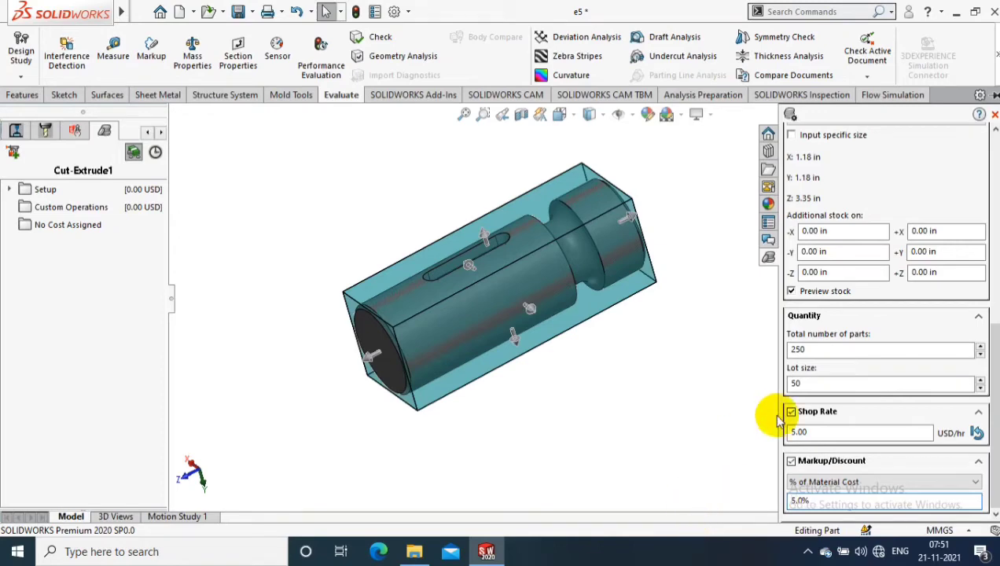
pyautogui.click(994, 335)
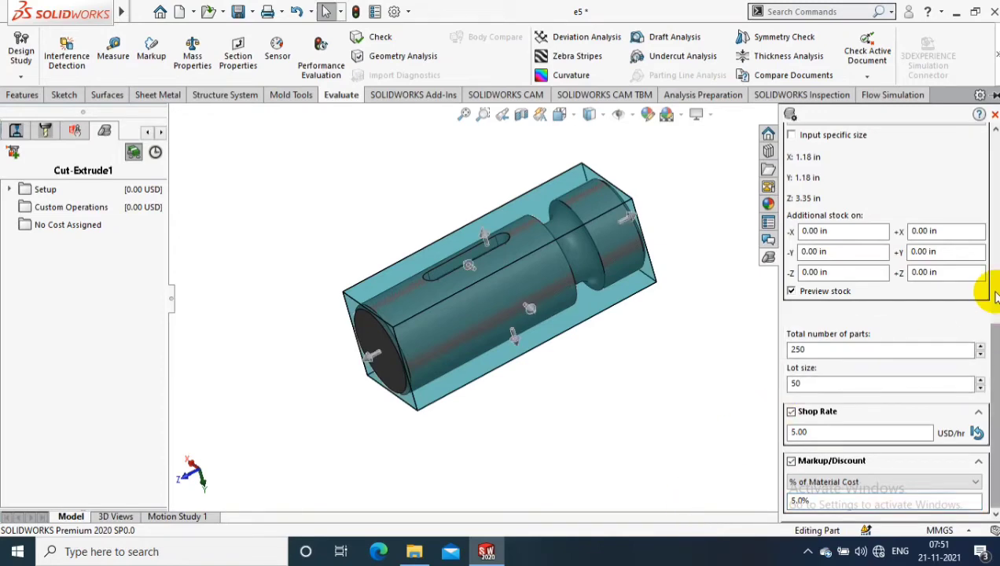
pyautogui.scroll(5, 987, 314)
pyautogui.scroll(3, 984, 236)
pyautogui.scroll(1, 984, 212)
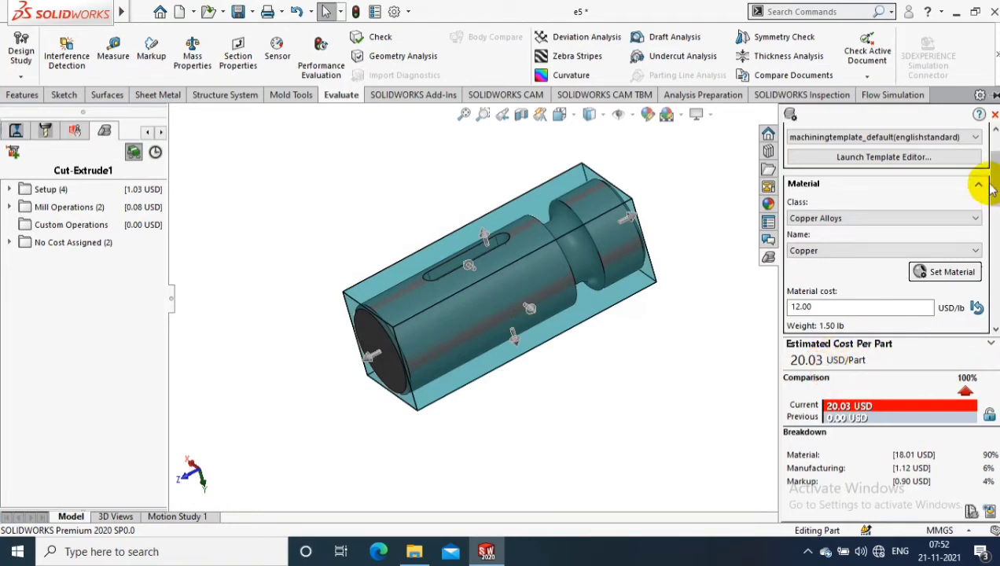
# Scroll the Costing panel to review the breakdown and the 1.18 × 1.18 × 3.35 in stock block.
pyautogui.scroll(-5, 991, 198)
pyautogui.scroll(-1, 991, 198)
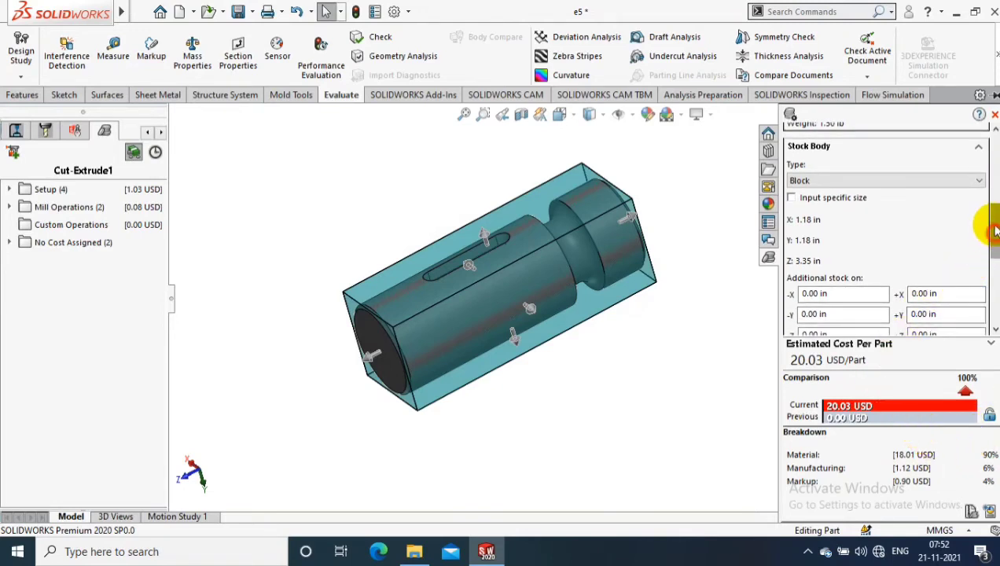
# Change the material class to Aluminium Alloys (6061 Alloy).
pyautogui.moveTo(994, 230); pyautogui.dragTo(992, 173)
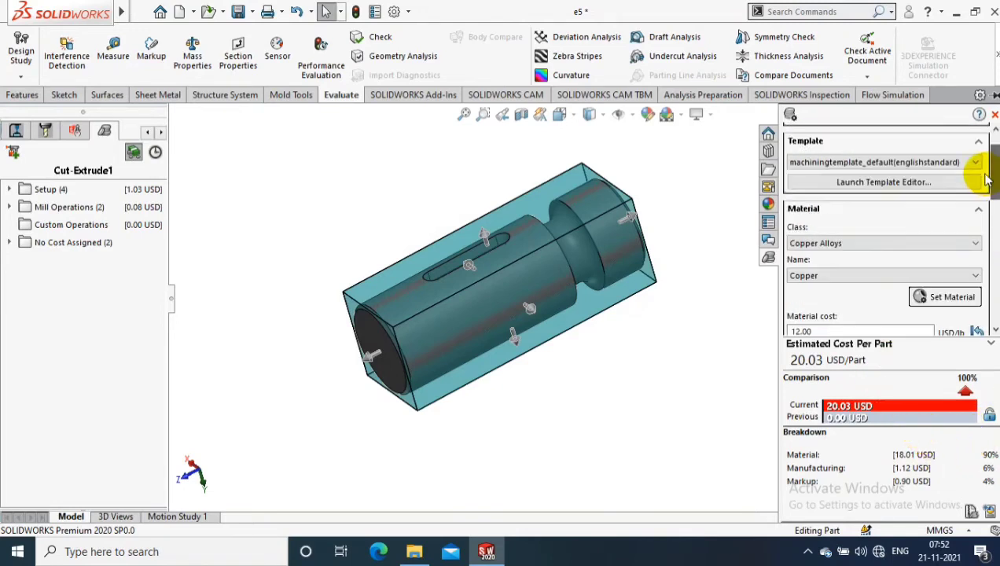
pyautogui.click(832, 274)
pyautogui.click(827, 245)
pyautogui.click(824, 253)
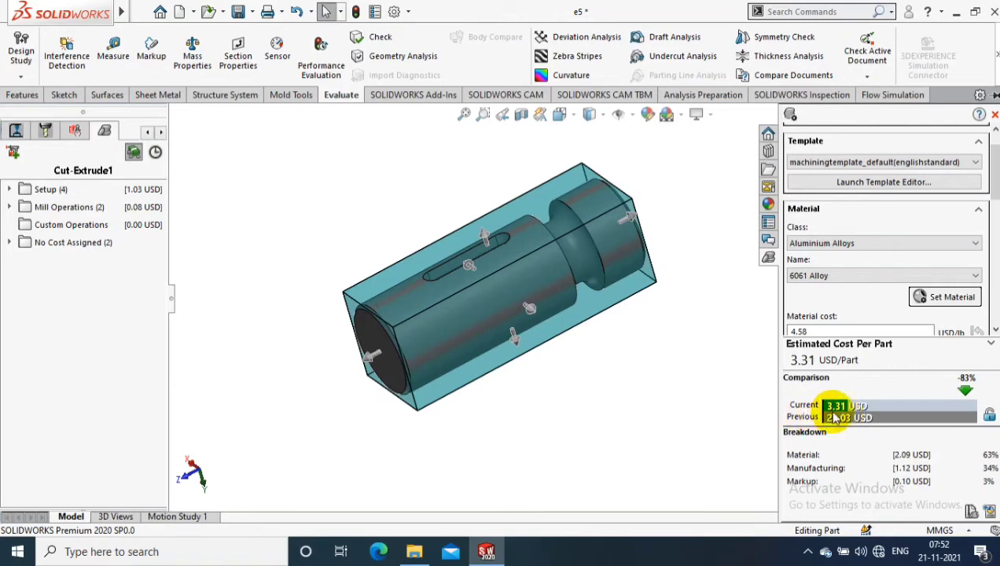
# Switch the material class to Steel (AISI 304), raising the estimate to 14.93 USD per part.
pyautogui.click(854, 244)
pyautogui.click(723, 271)
pyautogui.click(841, 244)
pyautogui.click(823, 266)
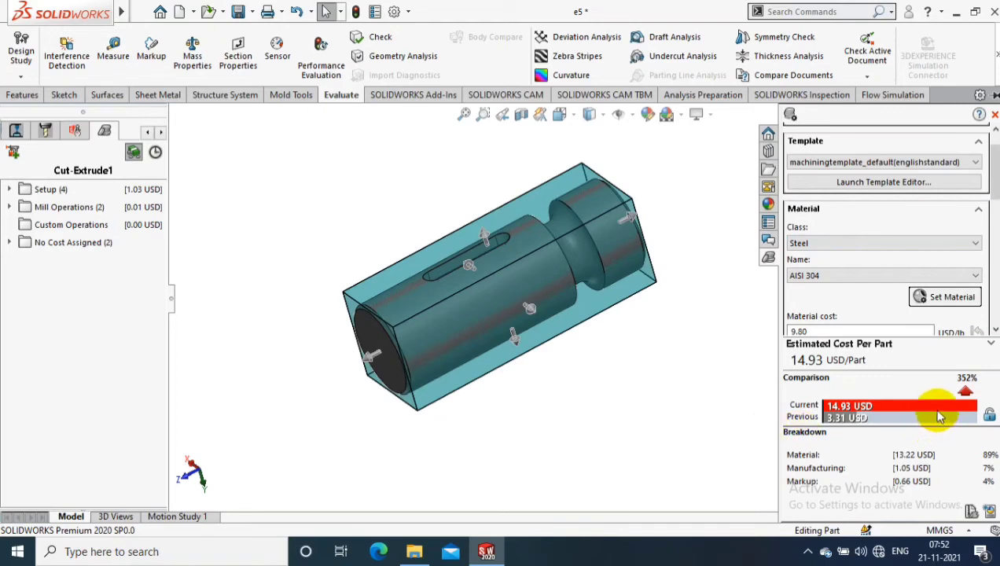
# Set the total number of parts to 1000.
pyautogui.scroll(-5, 982, 197)
pyautogui.scroll(-2, 885, 228)
pyautogui.scroll(-3, 884, 228)
pyautogui.scroll(1, 881, 228)
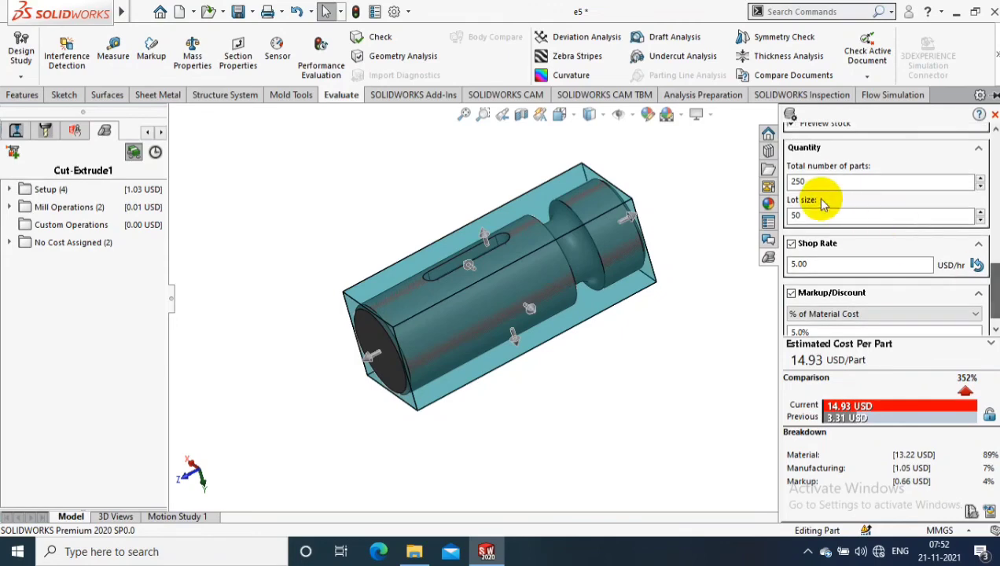
pyautogui.doubleClick(801, 182)
pyautogui.write('1000')
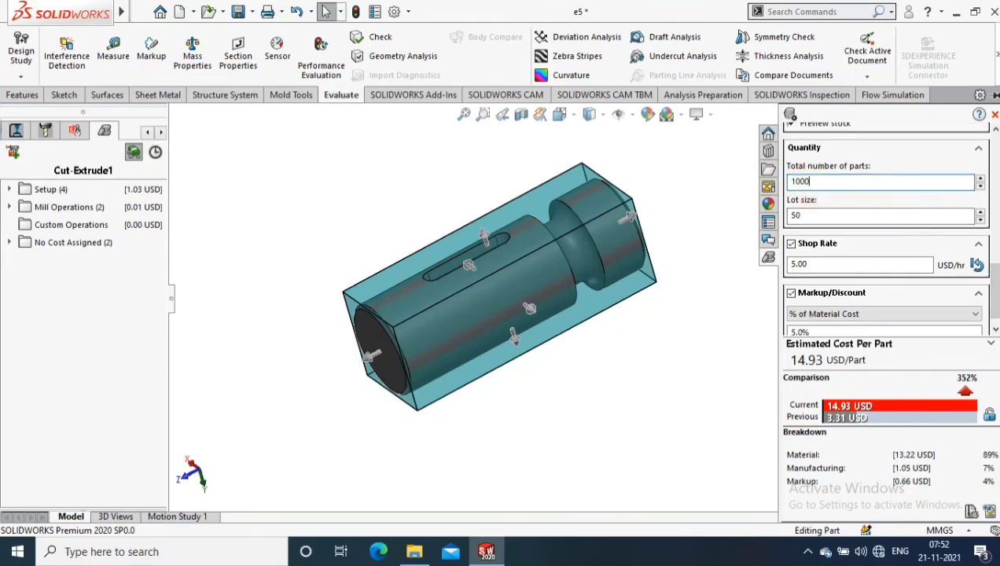
pyautogui.click(821, 212)
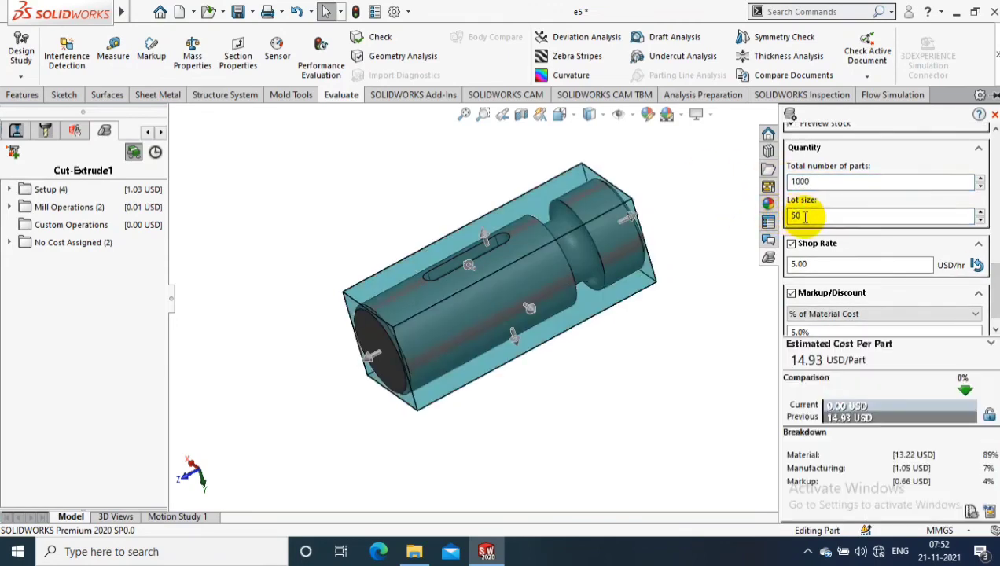
# Set the lot size to 1000 and refresh the estimate to 14.74 USD per part.
pyautogui.doubleClick(808, 216)
pyautogui.write('100')
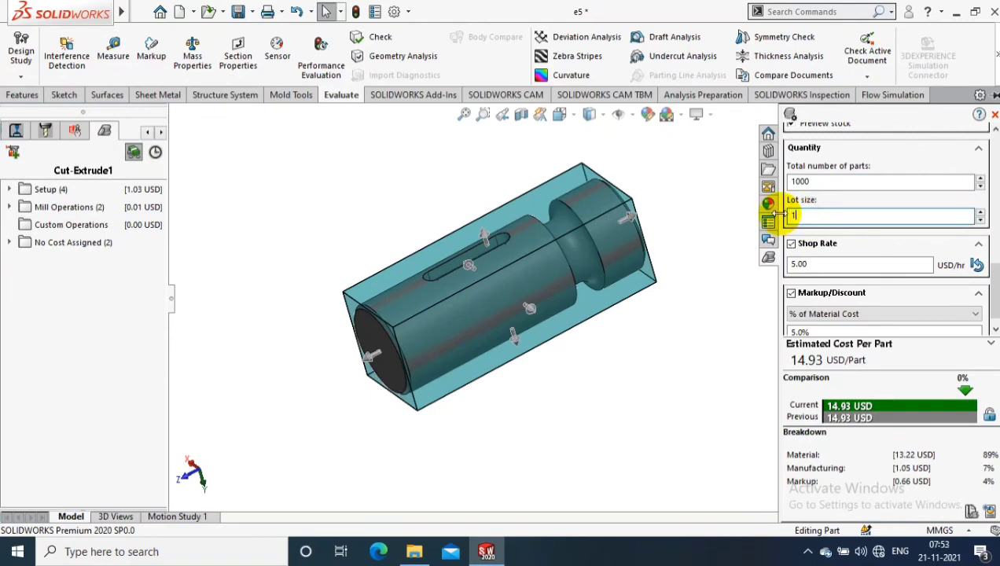
pyautogui.click(756, 322)
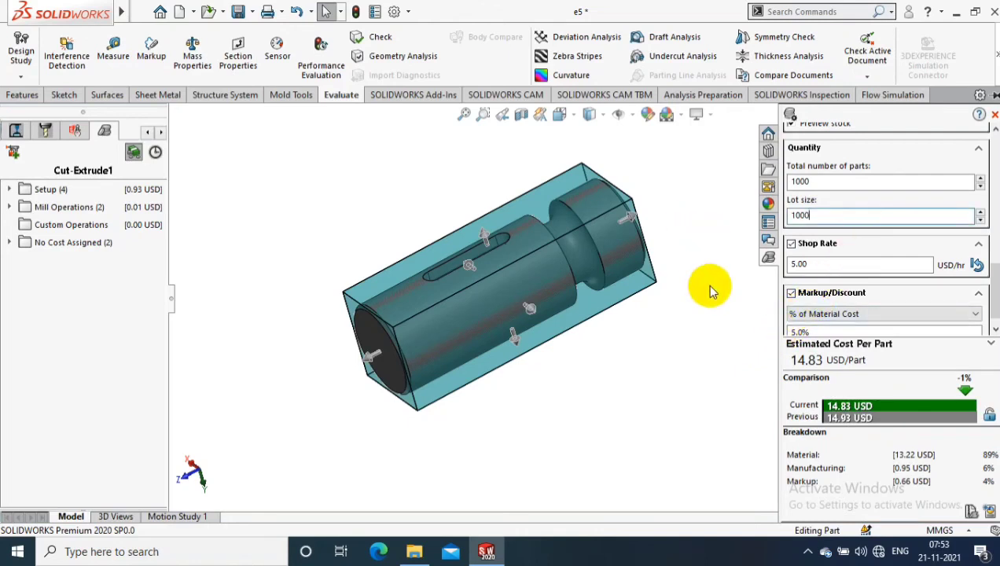
pyautogui.click(742, 361)
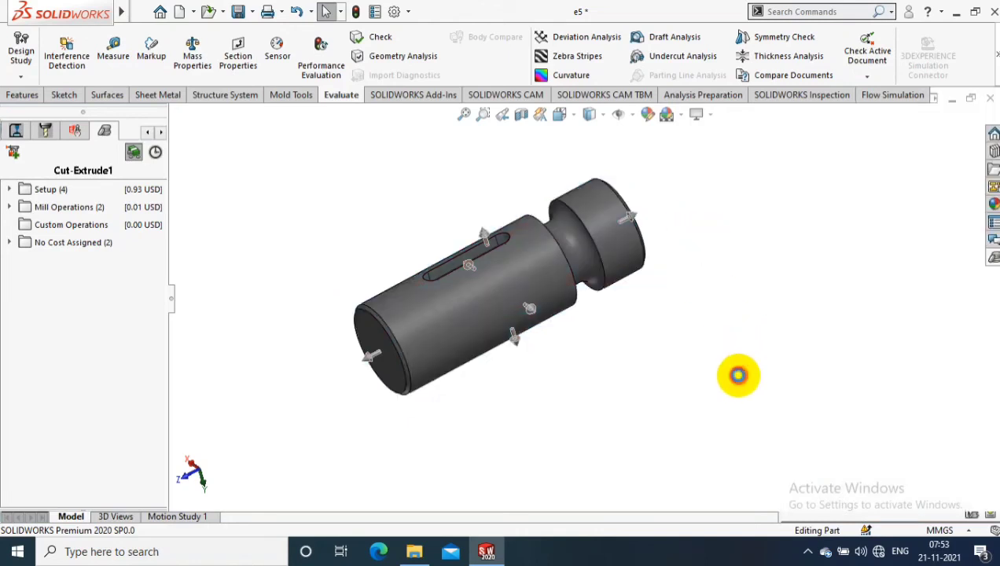
pyautogui.click(992, 257)
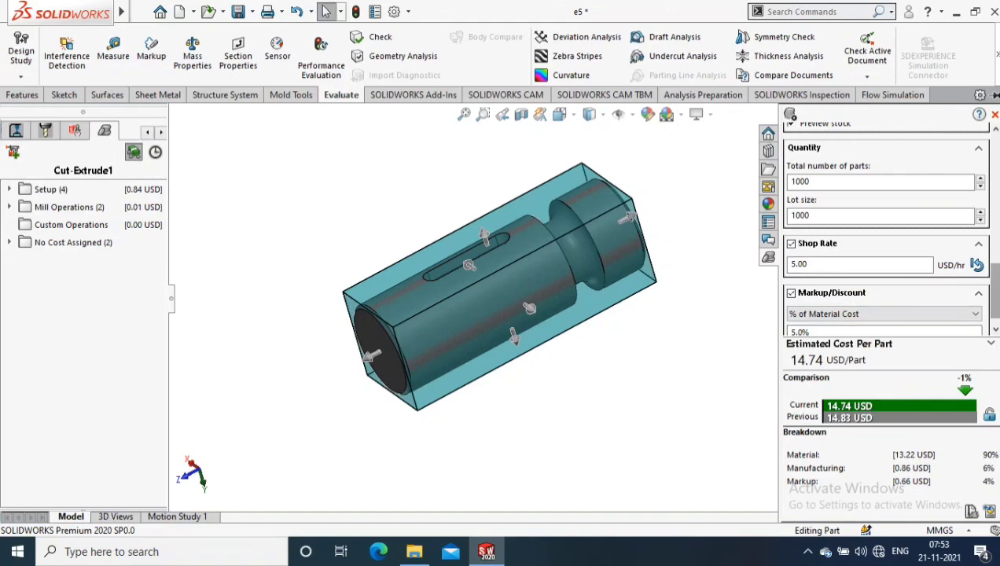
pyautogui.scroll(-1, 995, 299)
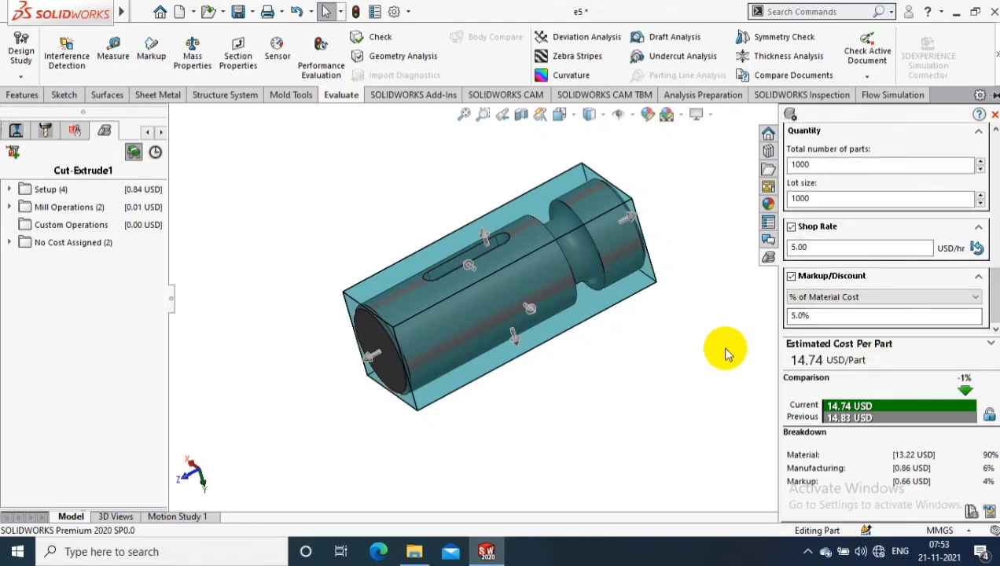